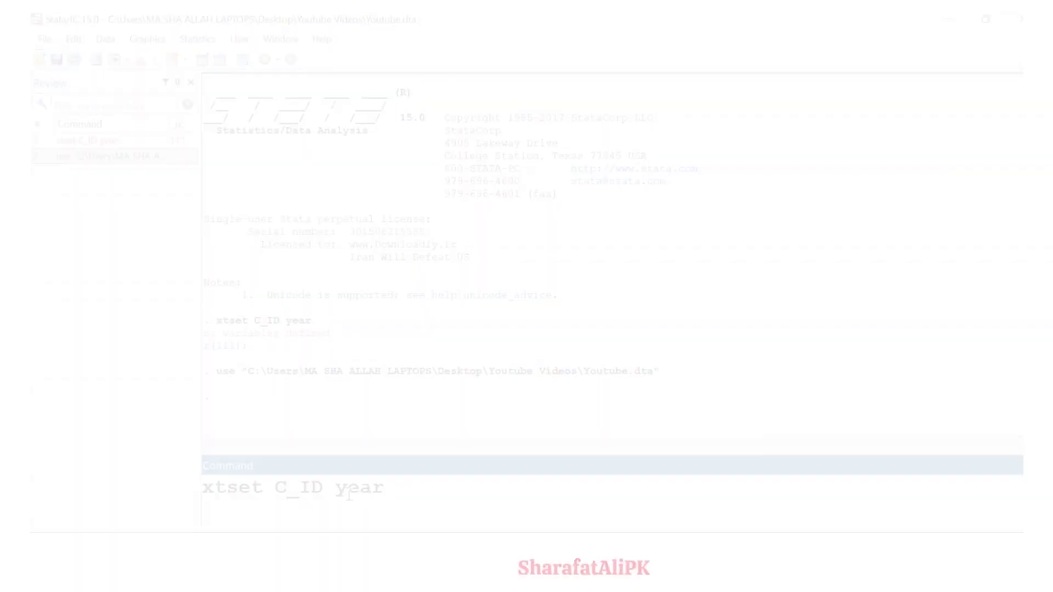
Run xtset C_ID year to declare C_ID as panel and year as time variable.
key(Return)
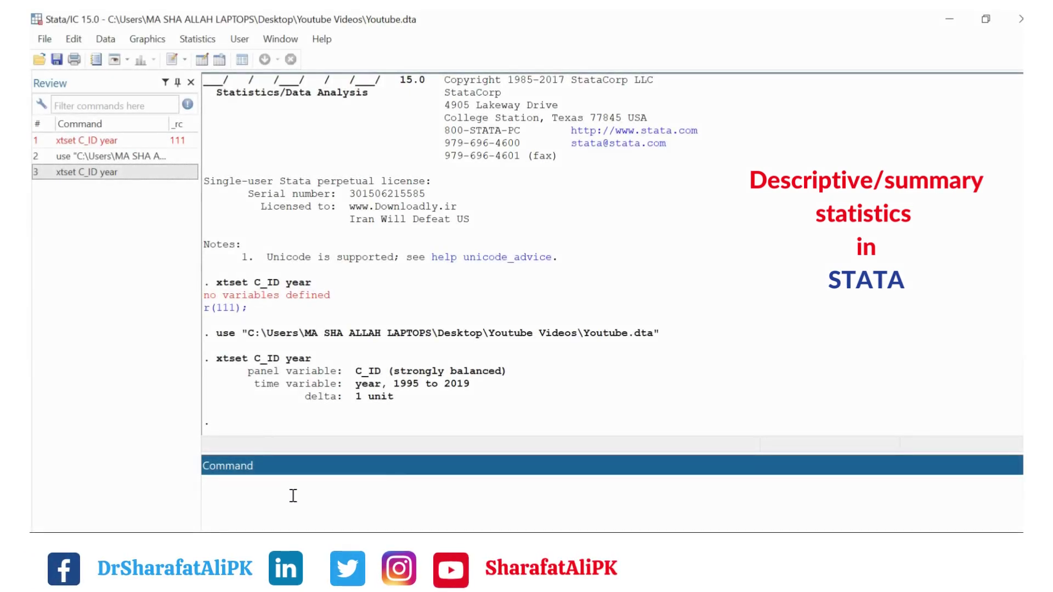
Run sum to get observations, mean, SD, min and max for every variable.
text(su)
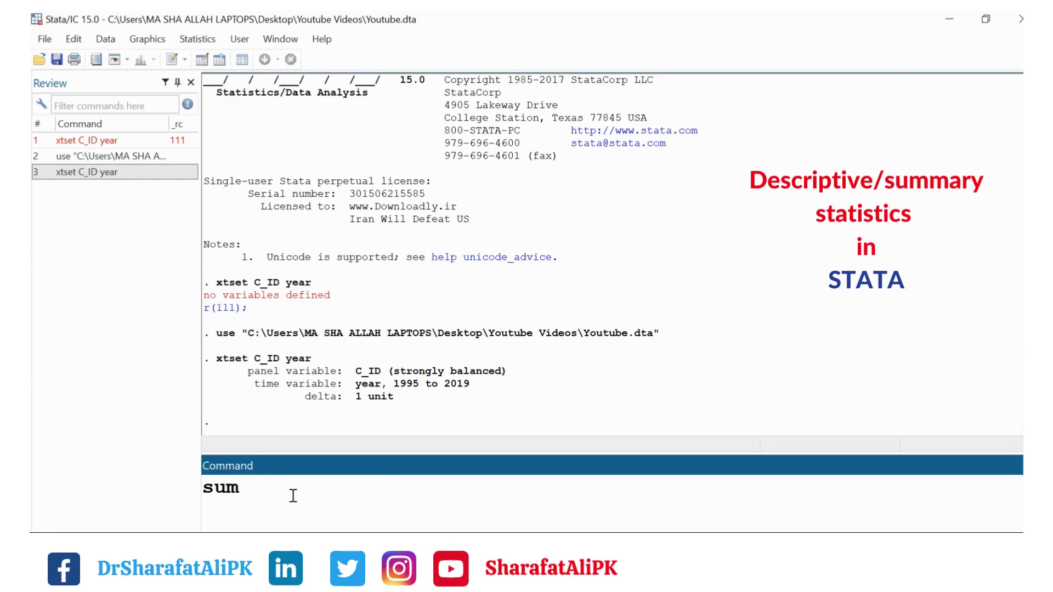
text(m)
key(Return)
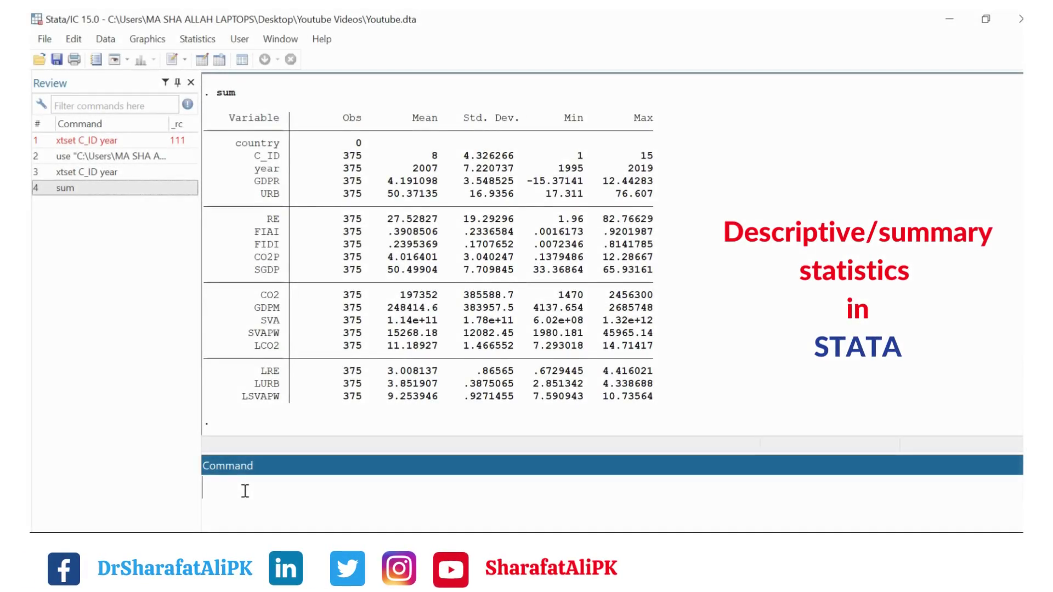
Run sum CO2 to summarize the CO2 variable alone.
text(u)
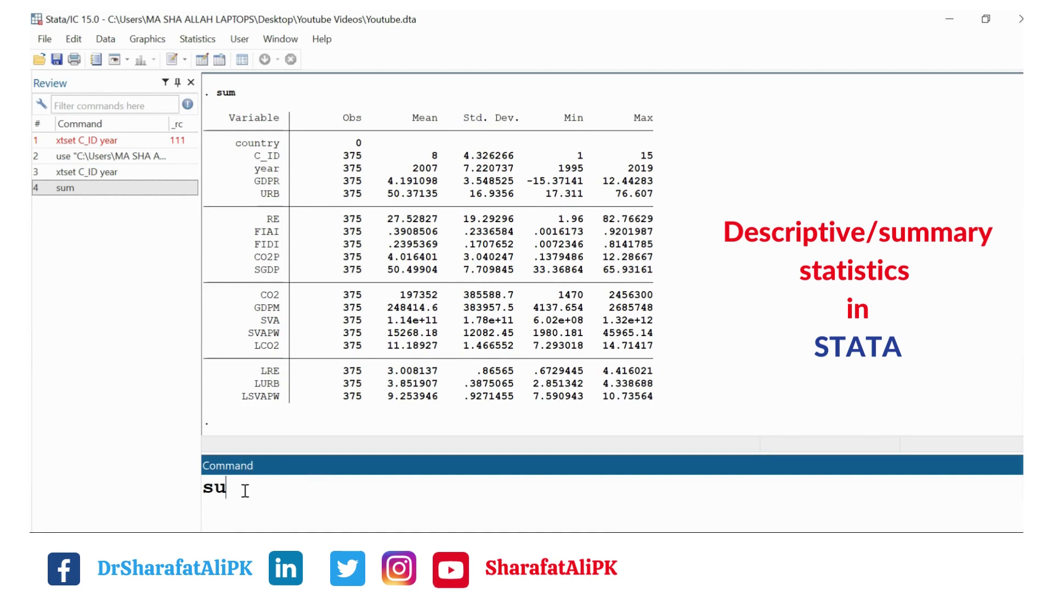
text(m CO2)
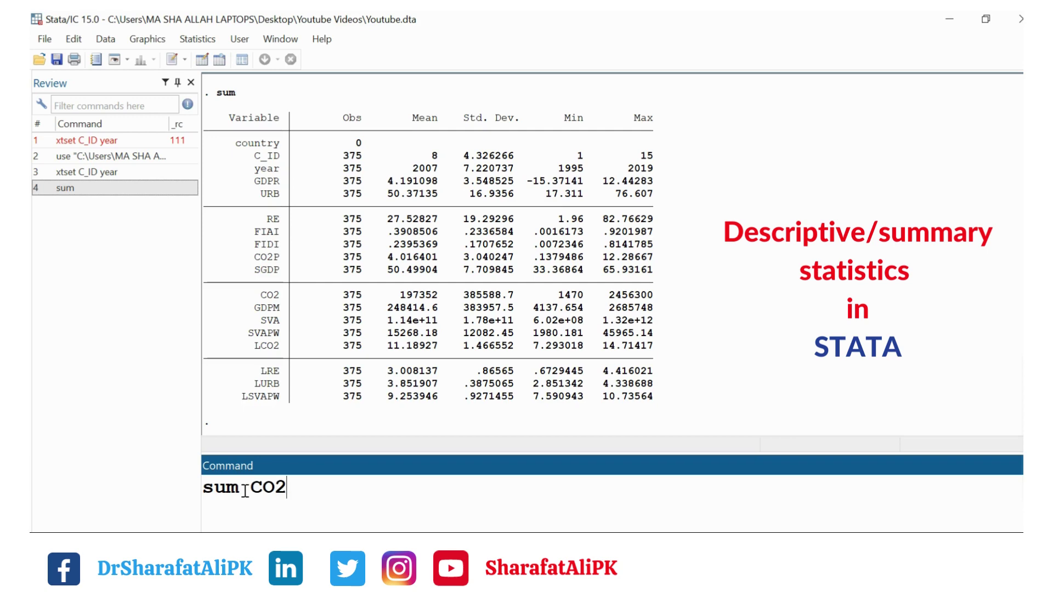
key(Return)
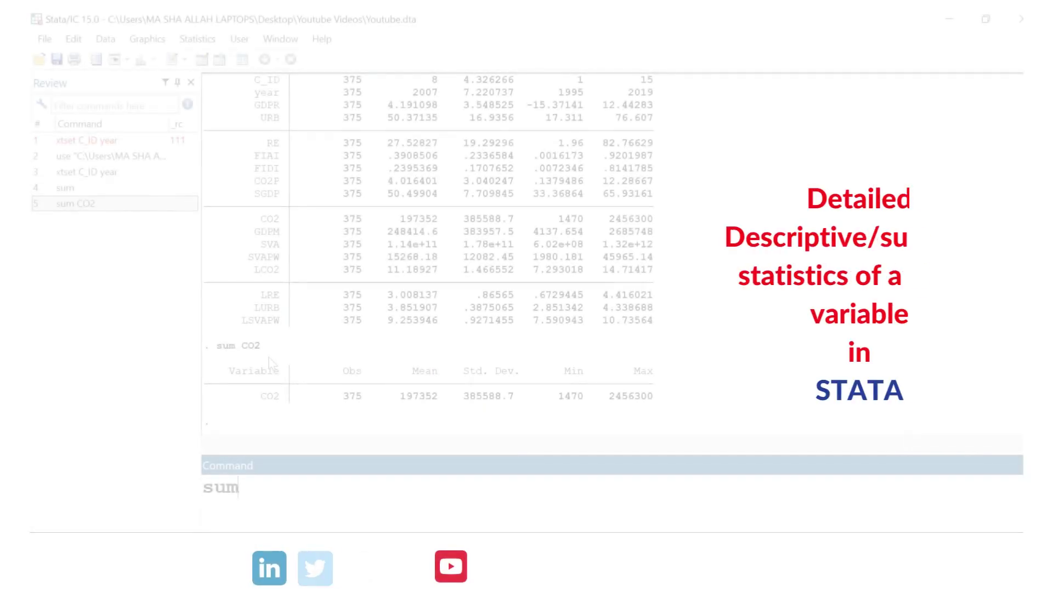
Run sum CO2, detail for CO2 percentiles, variance, skewness and kurtosis.
text(CO)
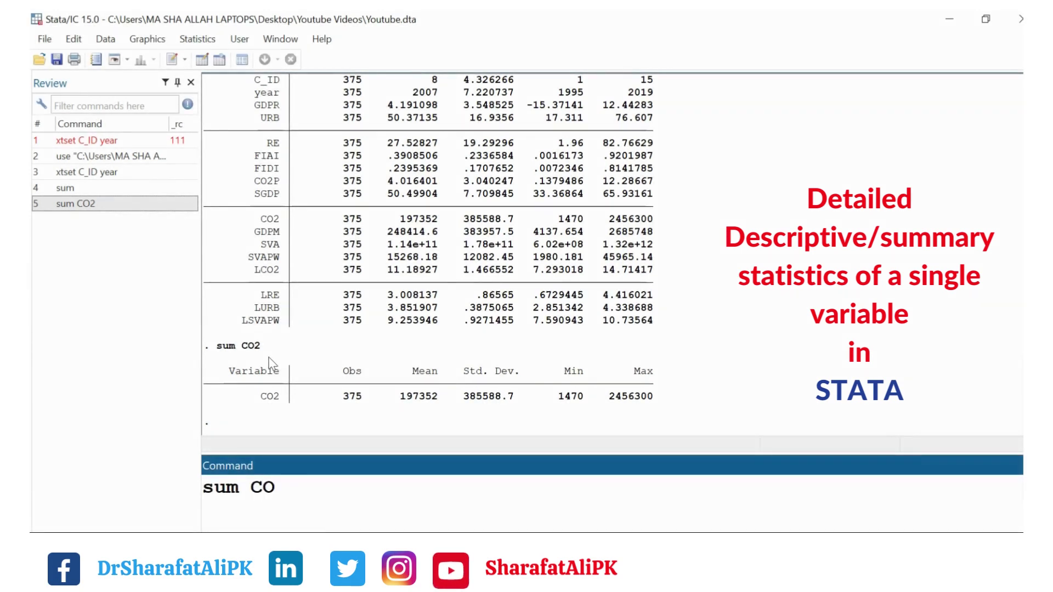
text(2, )
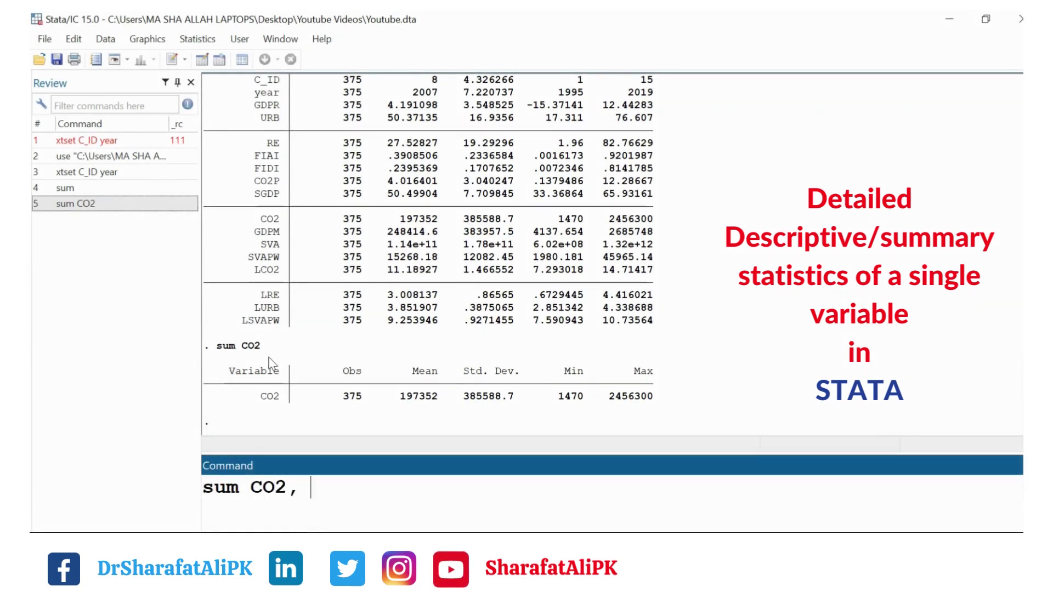
text(det)
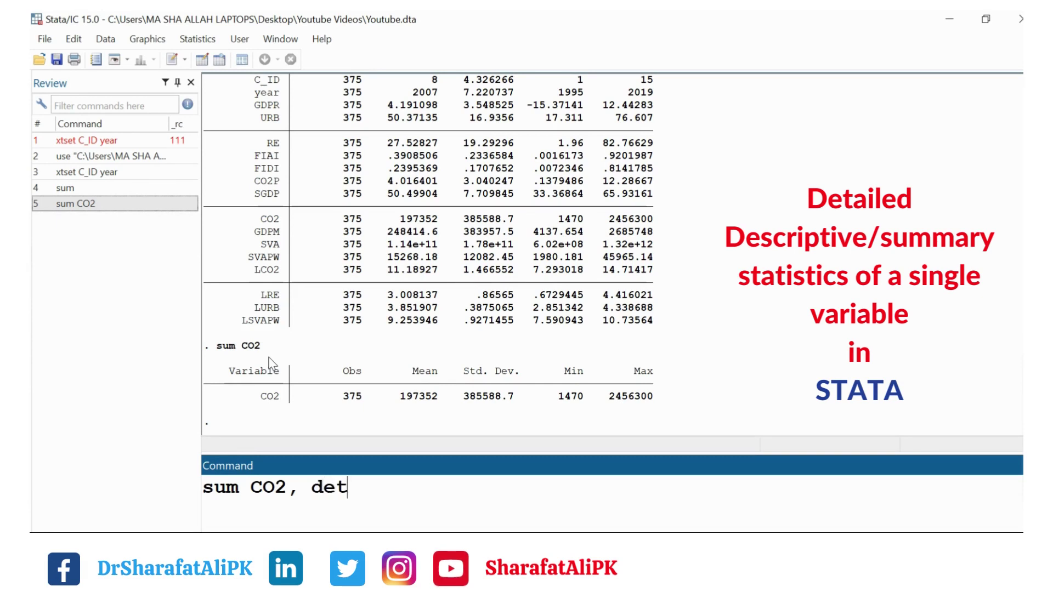
text(ail)
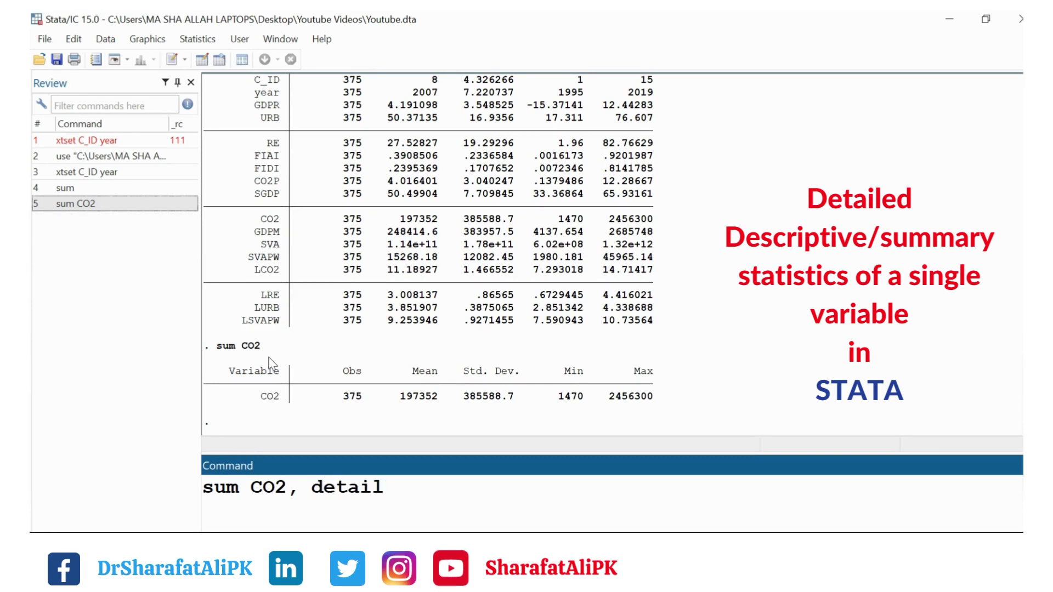
key(Return)
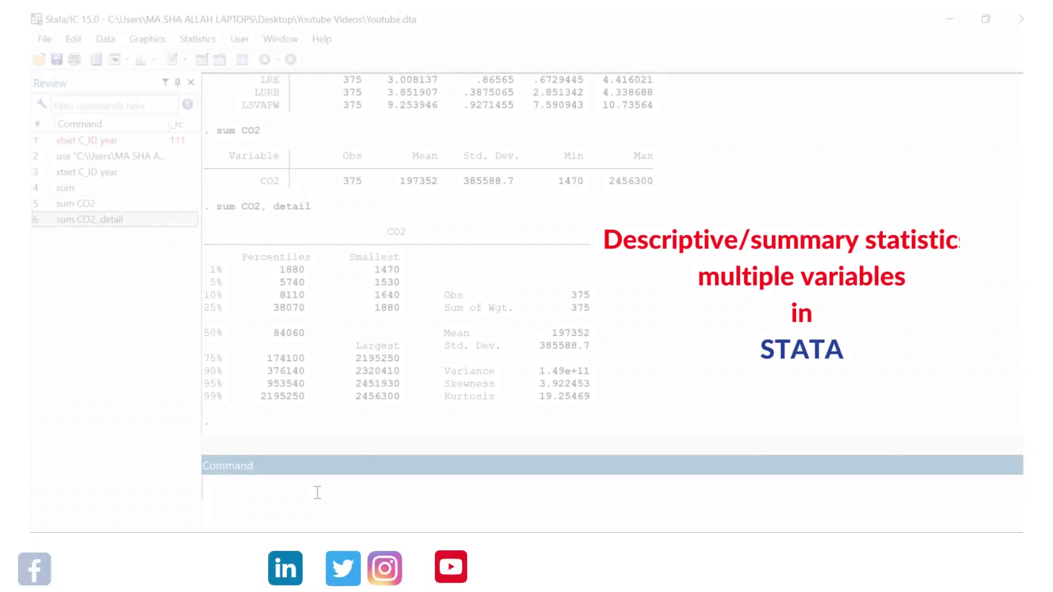
Run sum CO2 GDPR RE URB FIDI, correcting the mistyped FIFI to FIDI.
text(sum )
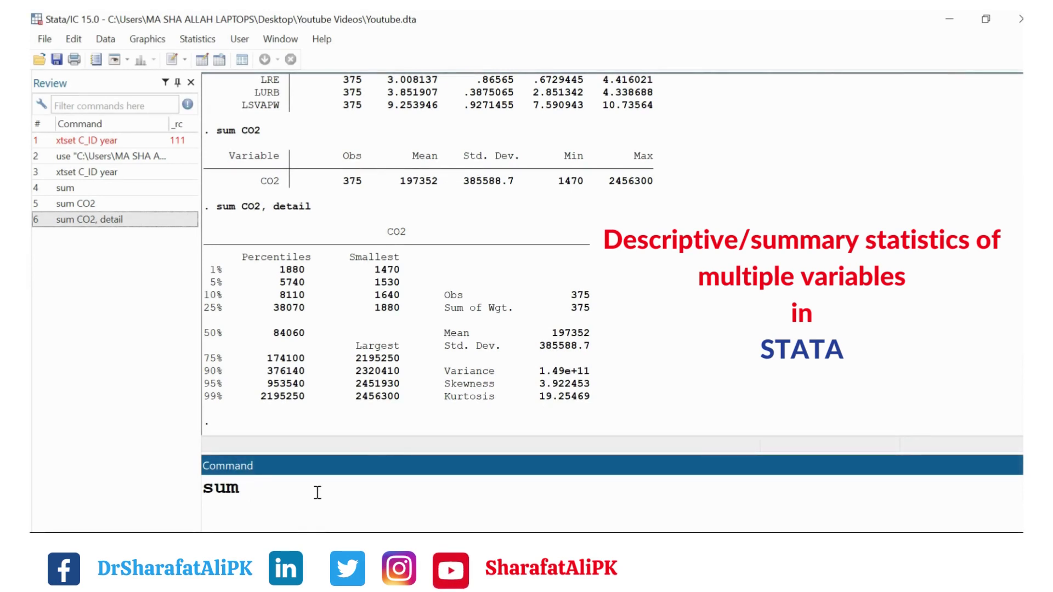
text(CO2)
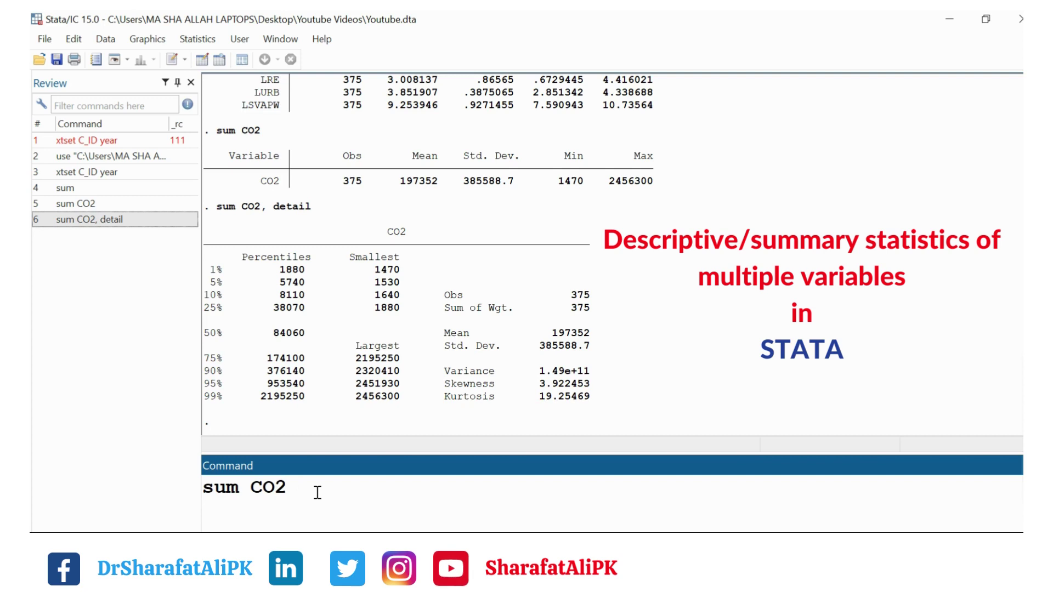
text( GDPR RE)
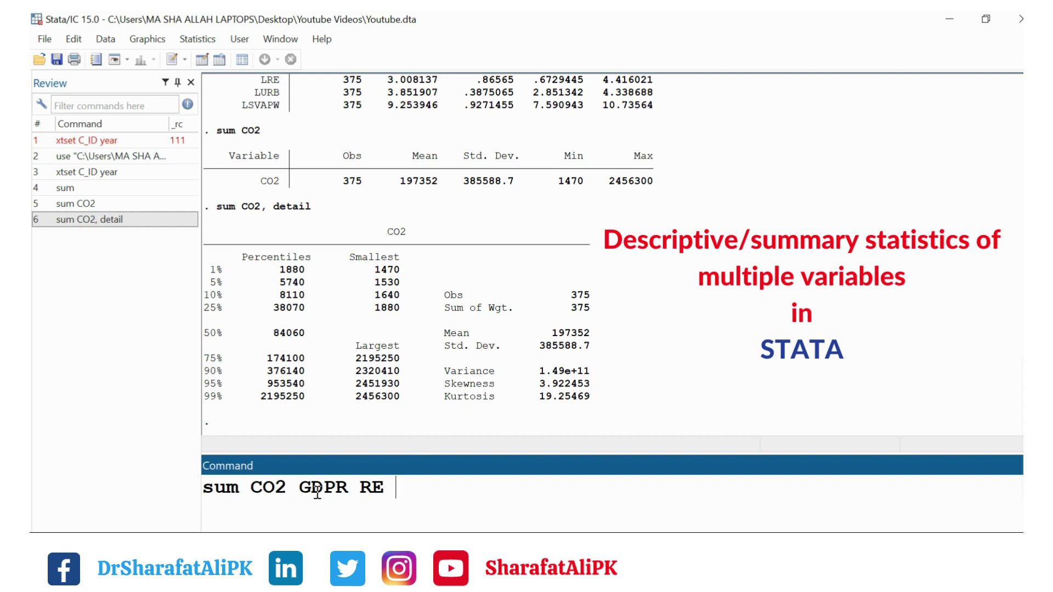
text( UR)
text(B FIFI)
key(BackSpace)
key(BackSpace)
text(DI)
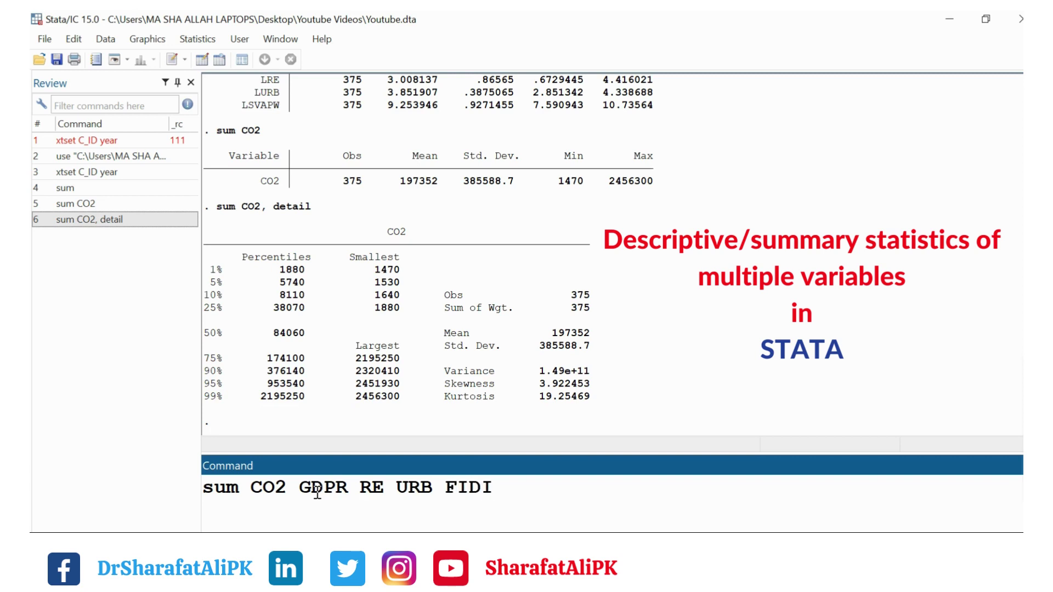
key(Return)
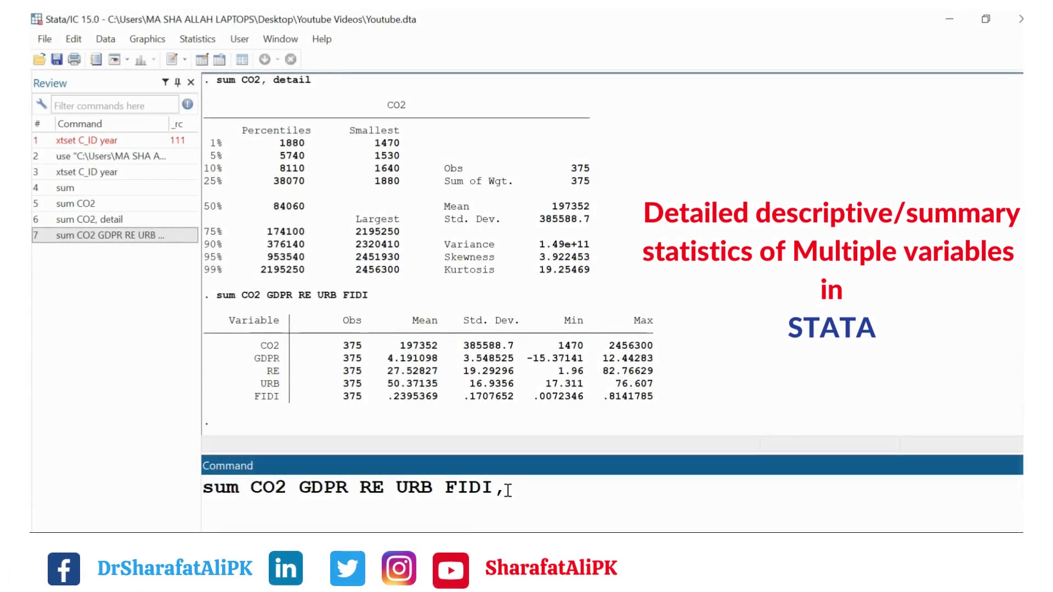
Run sum CO2 GDPR RE URB FIDI, detail for per-variable percentiles, skewness and kurtosis.
text(det)
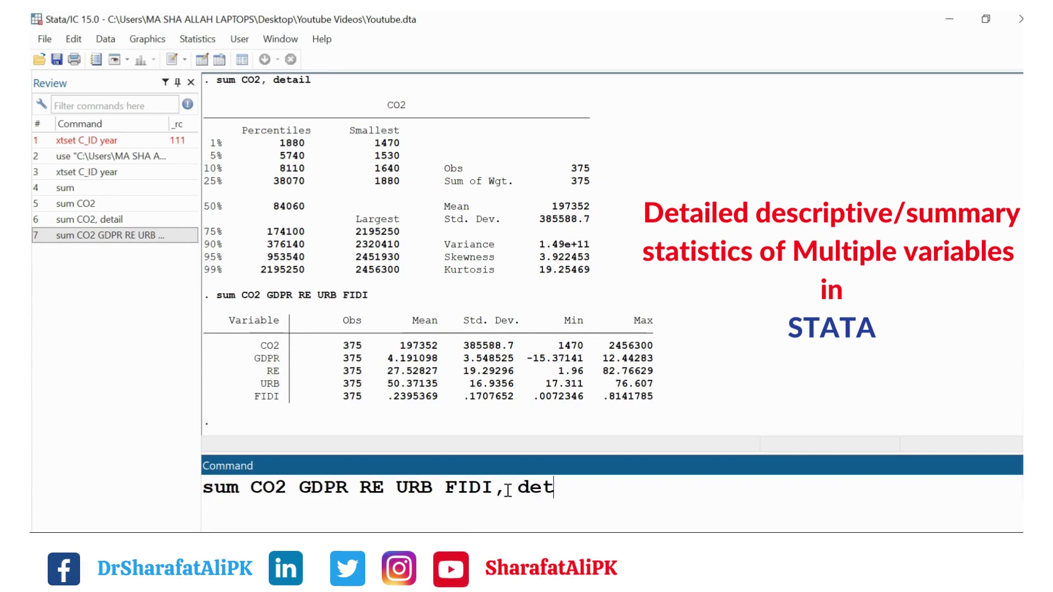
text(ail)
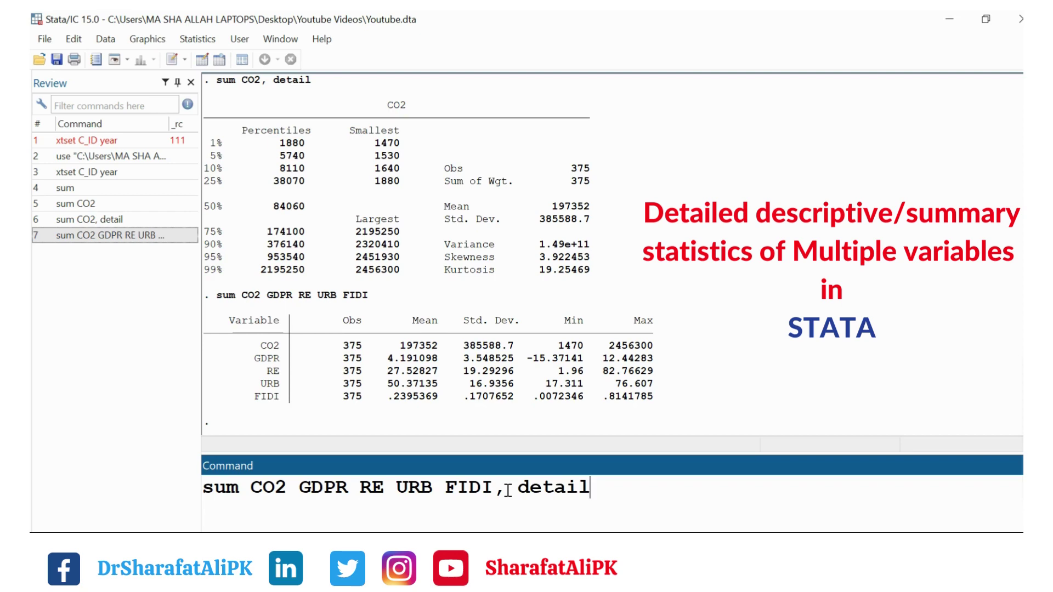
key(Return)
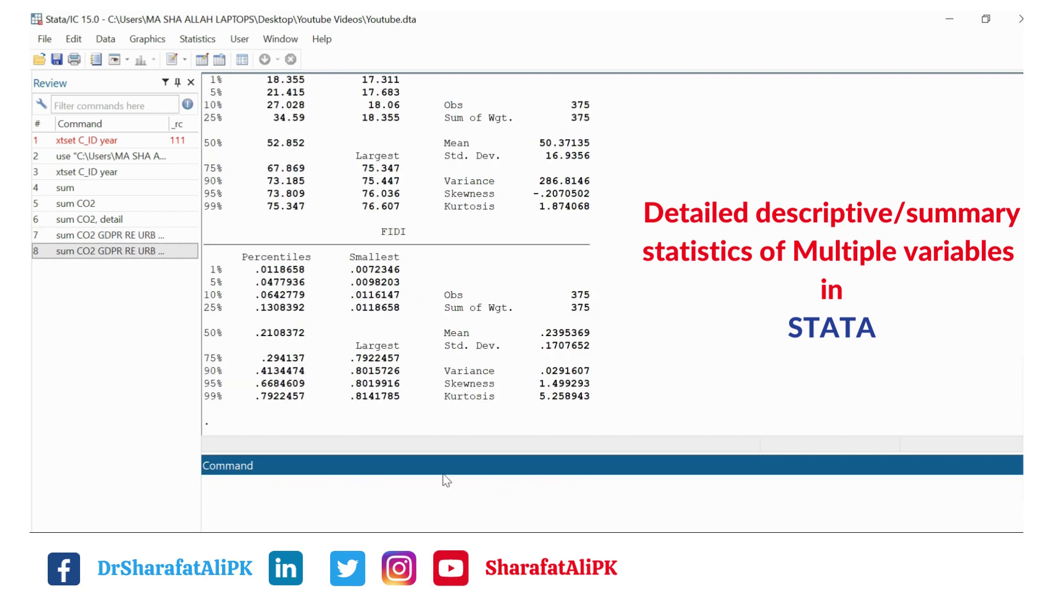
scroll(362, 273, up, 9)
scroll(362, 273, up, 10)
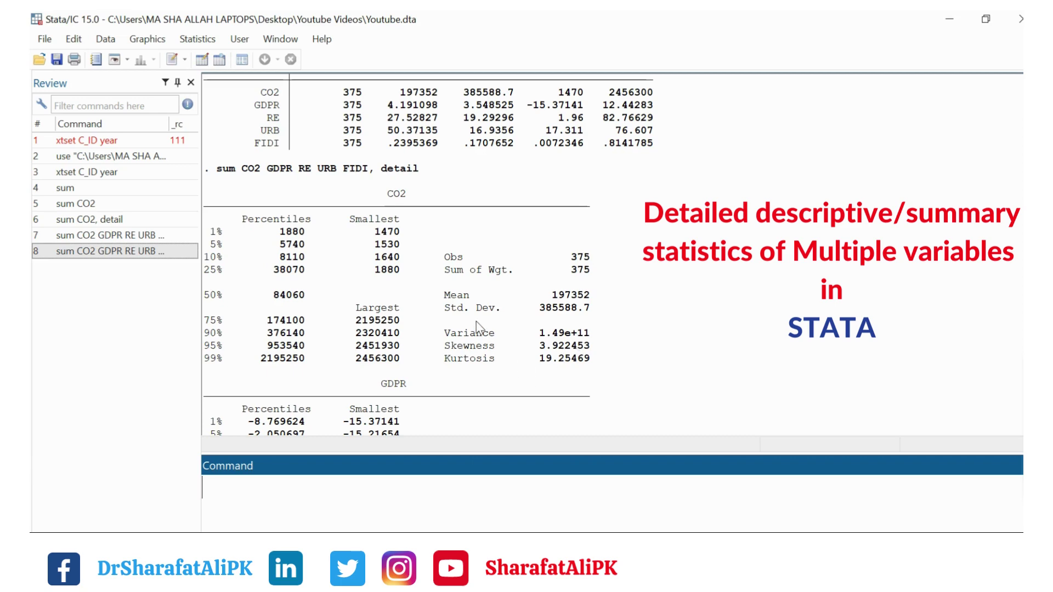
scroll(479, 314, down, 6)
scroll(477, 310, down, 2)
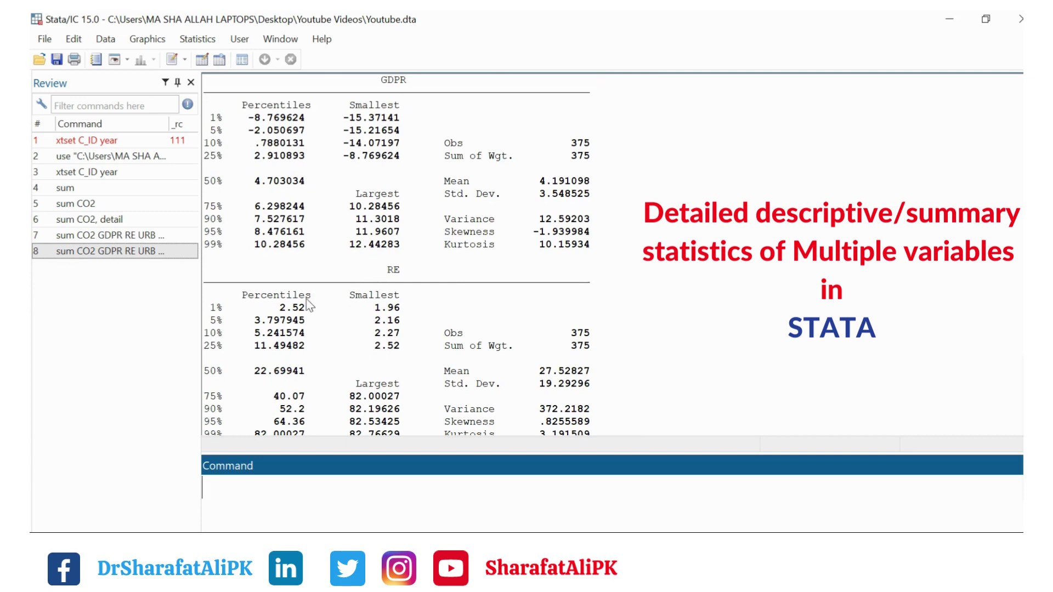
scroll(331, 266, down, 5)
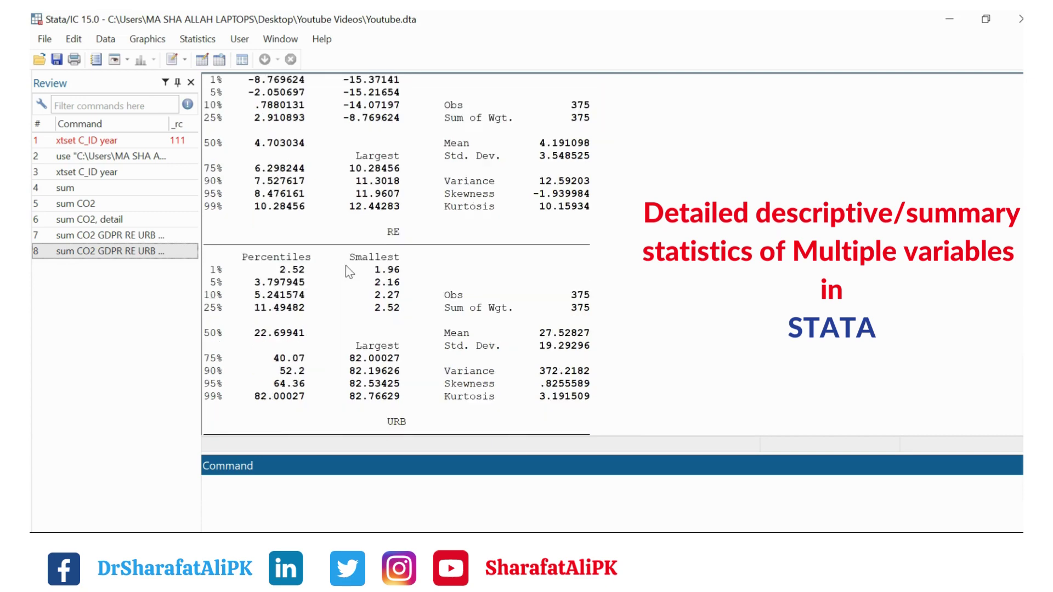
scroll(359, 251, down, 6)
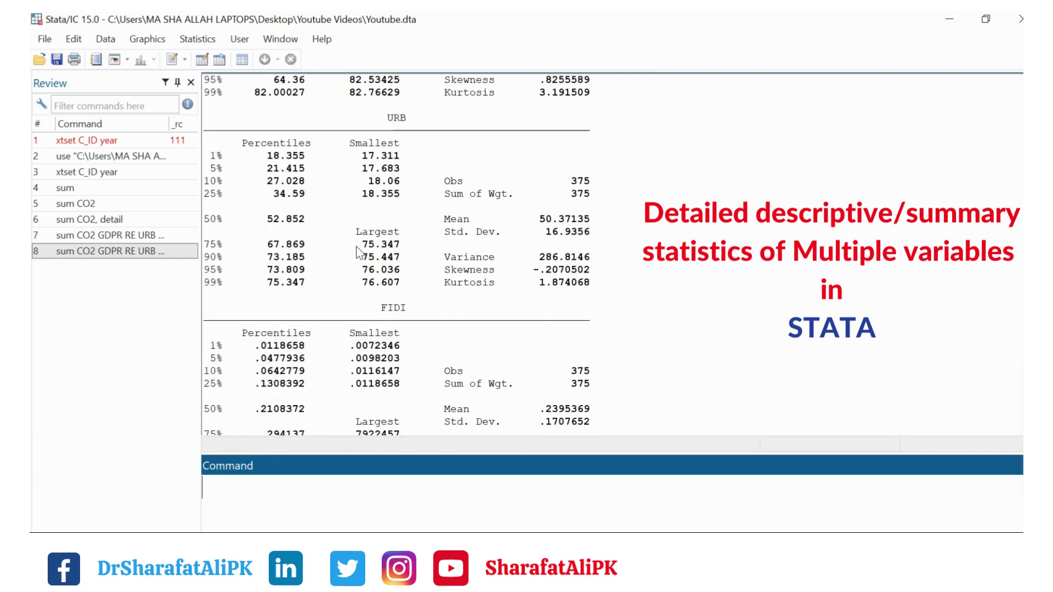